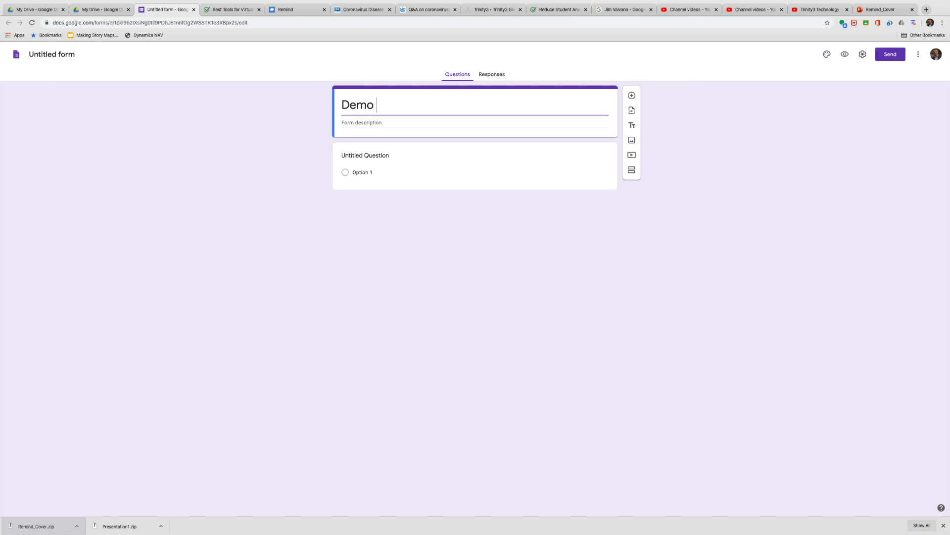
Complete the form title as "Demo Form" and make the untitled question required.
{"action": "type", "text": "Form"}
{"action": "left_click", "coordinate": [450, 163]}
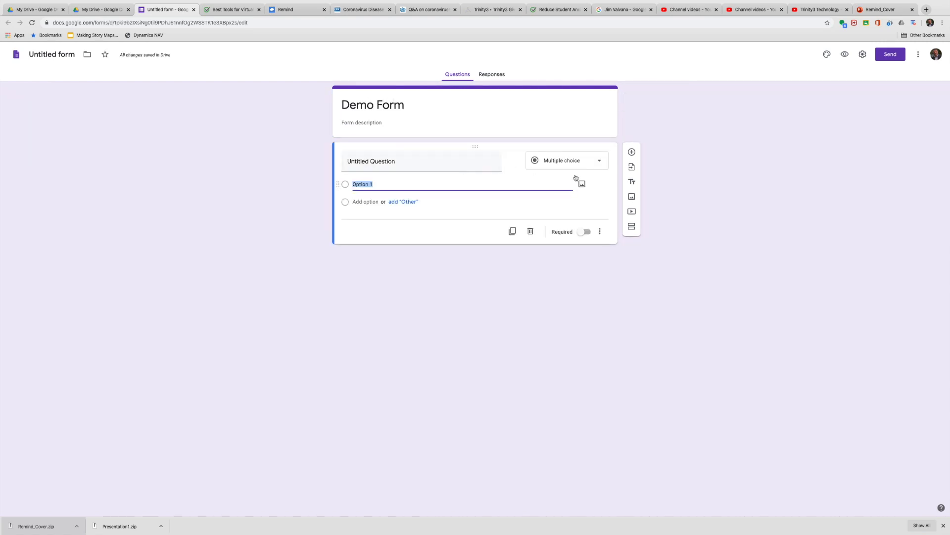
{"action": "left_click", "coordinate": [585, 233]}
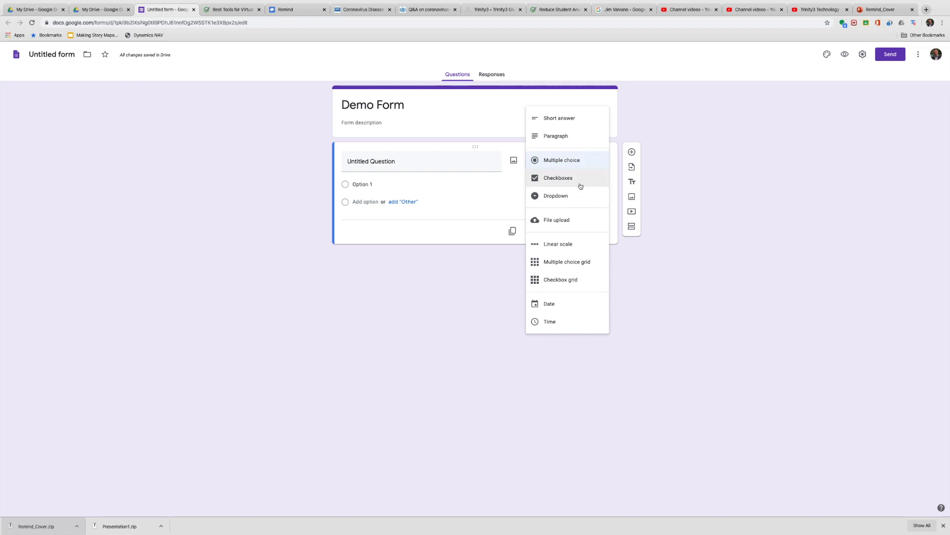
Try the Dropdown and File upload types on the untitled question, allowing respondents to upload files to Drive.
{"action": "left_click", "coordinate": [566, 198]}
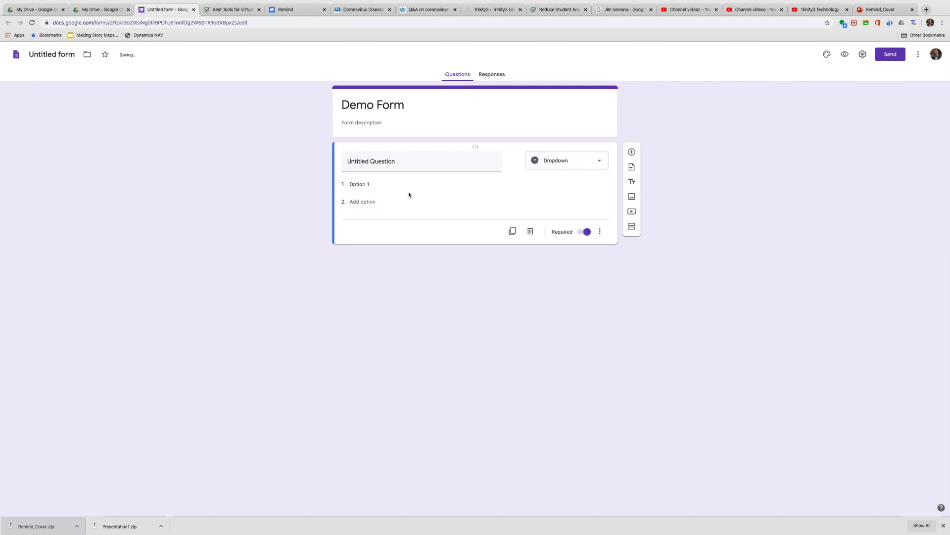
{"action": "left_click", "coordinate": [559, 165]}
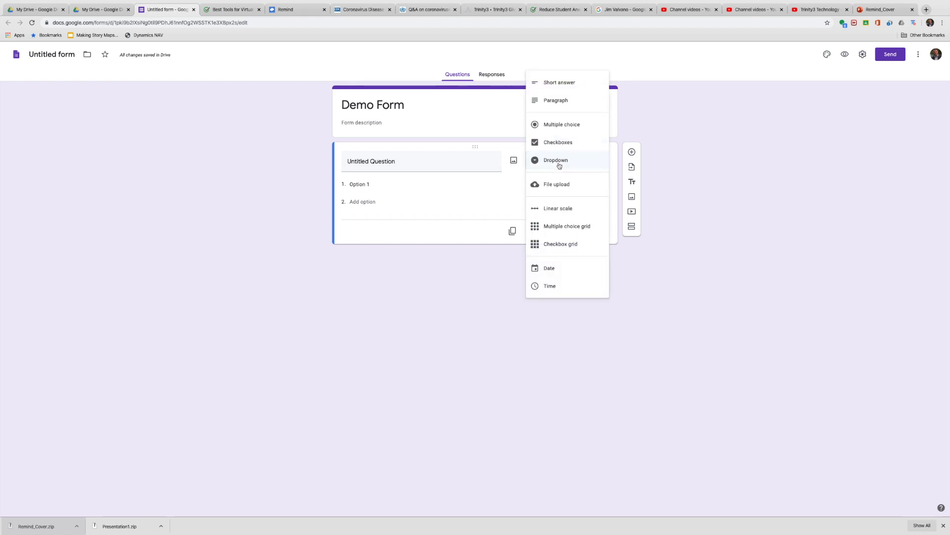
{"action": "left_click", "coordinate": [572, 187]}
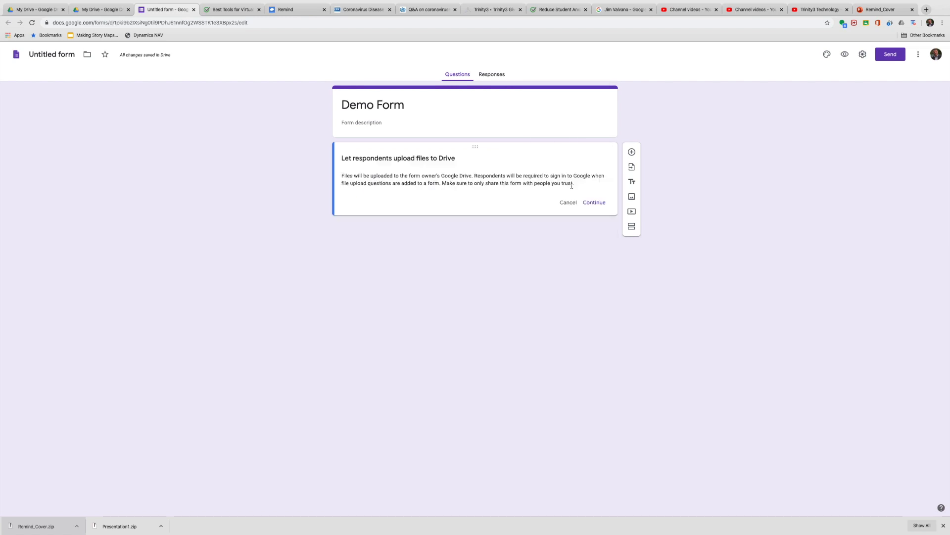
{"action": "left_click", "coordinate": [592, 202]}
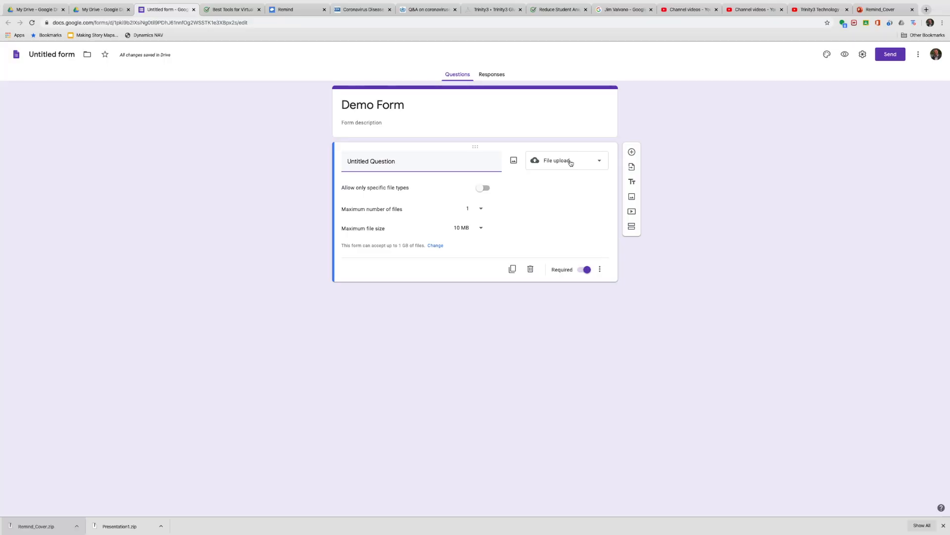
{"action": "left_click", "coordinate": [569, 161]}
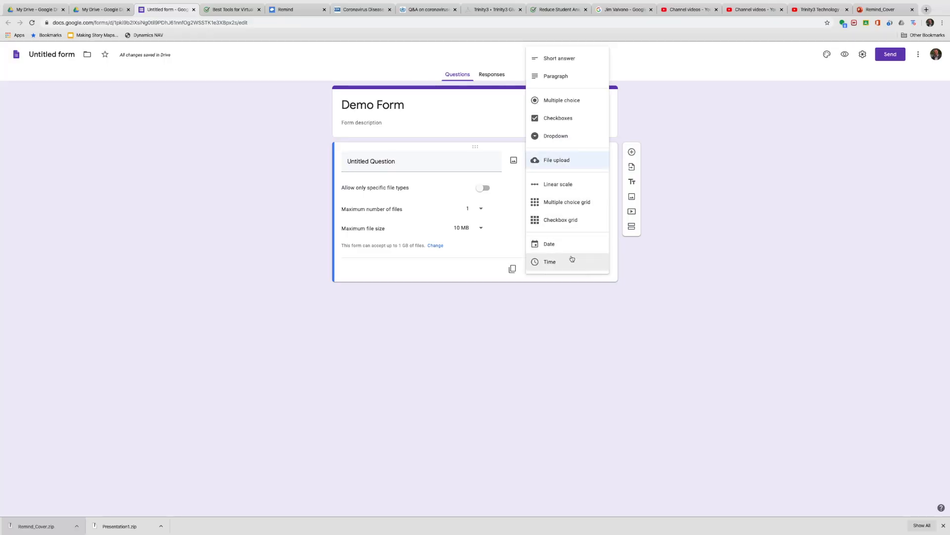
{"action": "left_click", "coordinate": [674, 278]}
{"action": "left_click", "coordinate": [633, 200]}
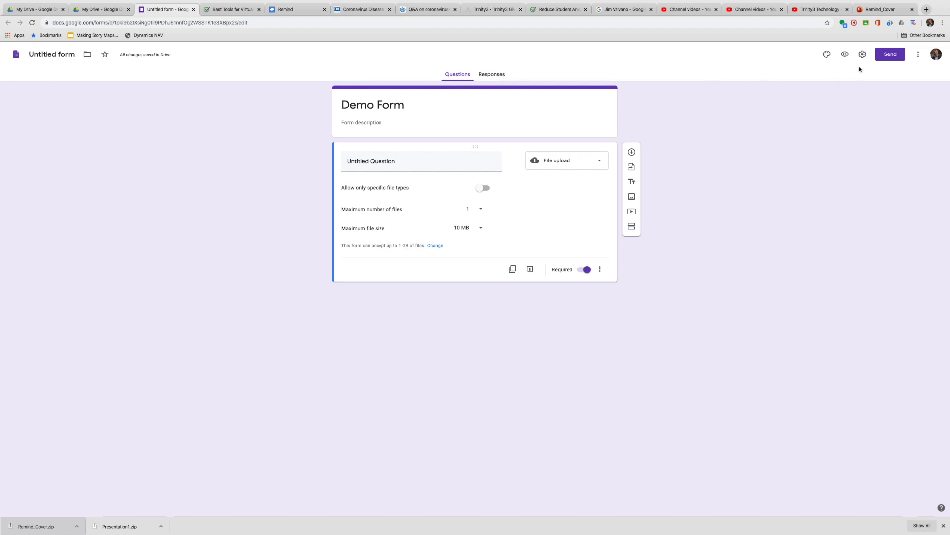
In the form's general settings, enable collecting email addresses and limit respondents to 1 response.
{"action": "left_click", "coordinate": [863, 54]}
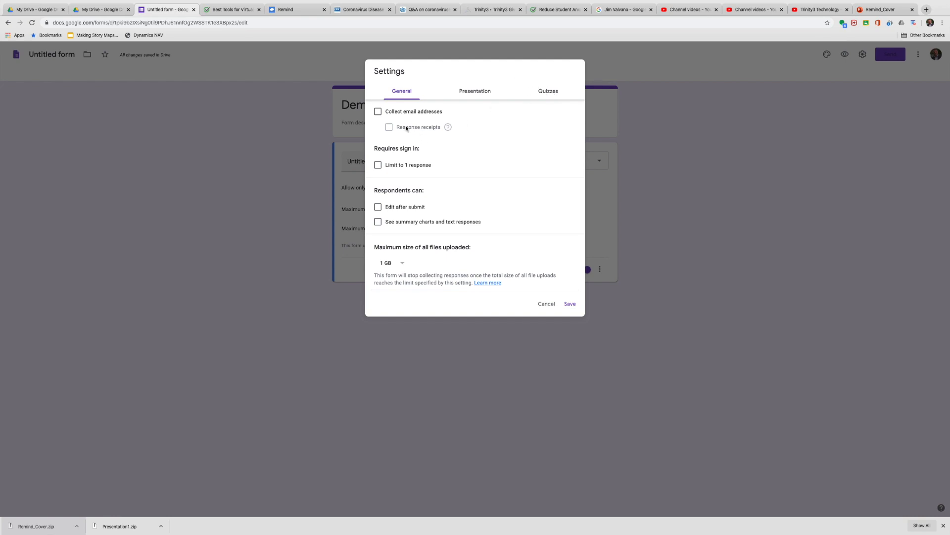
{"action": "left_click", "coordinate": [379, 112]}
{"action": "left_click", "coordinate": [378, 168]}
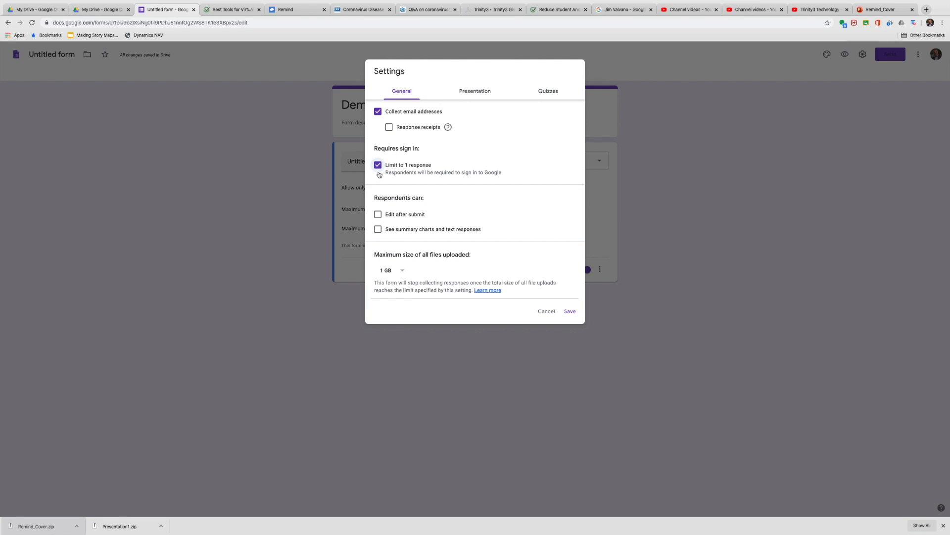
{"action": "left_click", "coordinate": [378, 216]}
{"action": "left_click", "coordinate": [379, 216]}
Check the presentation settings, make the form a quiz with the default grading options, and save the settings.
{"action": "left_click", "coordinate": [472, 94]}
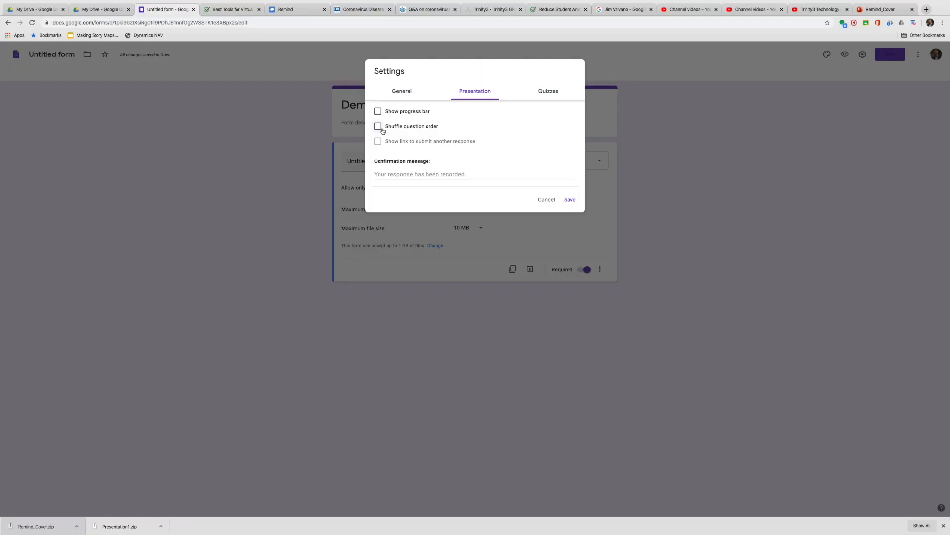
{"action": "left_click", "coordinate": [550, 92]}
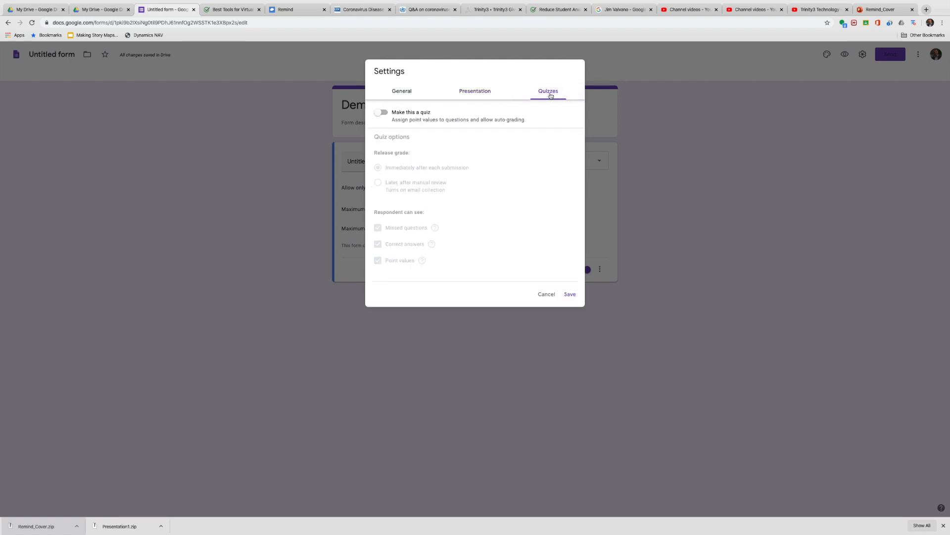
{"action": "left_click", "coordinate": [382, 112]}
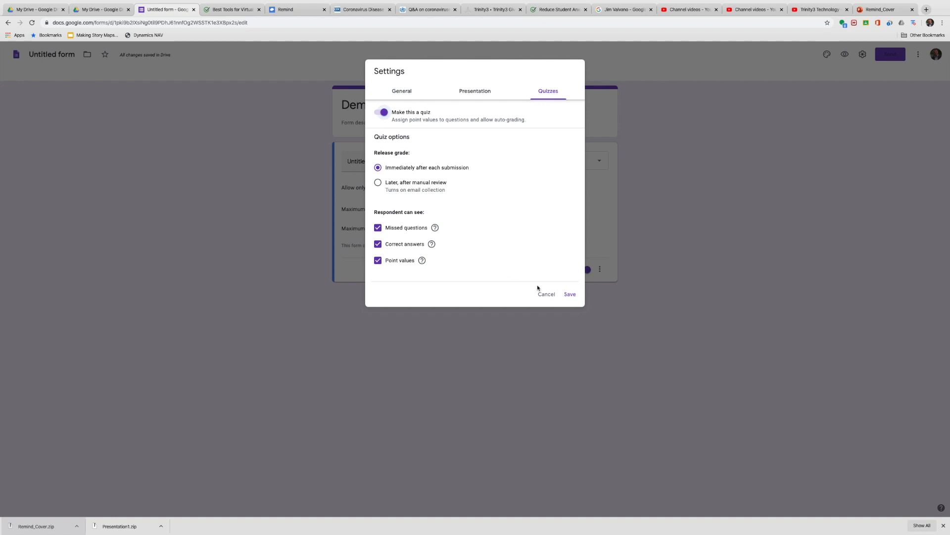
{"action": "left_click", "coordinate": [570, 295]}
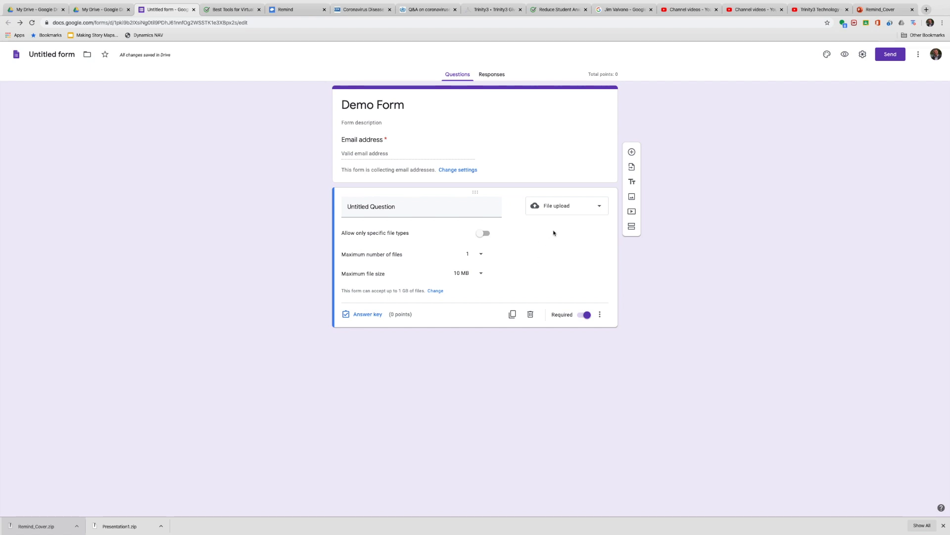
Set the untitled question's type to Multiple choice and open its answer key.
{"action": "left_click", "coordinate": [549, 208]}
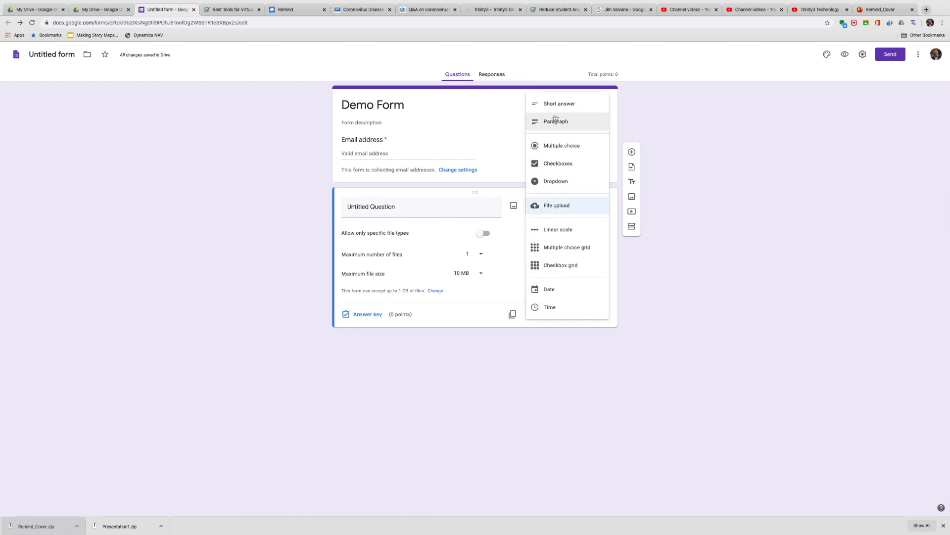
{"action": "left_click", "coordinate": [555, 145]}
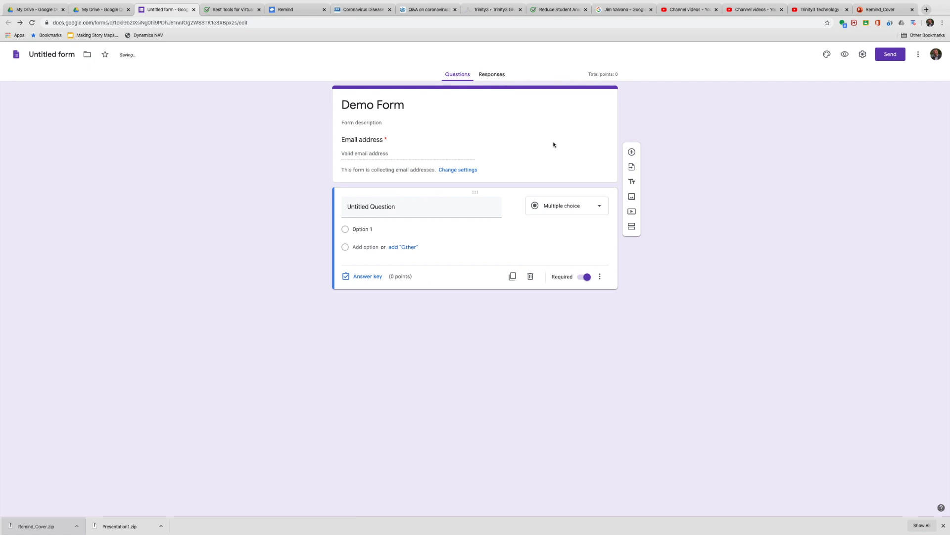
{"action": "left_click", "coordinate": [365, 280]}
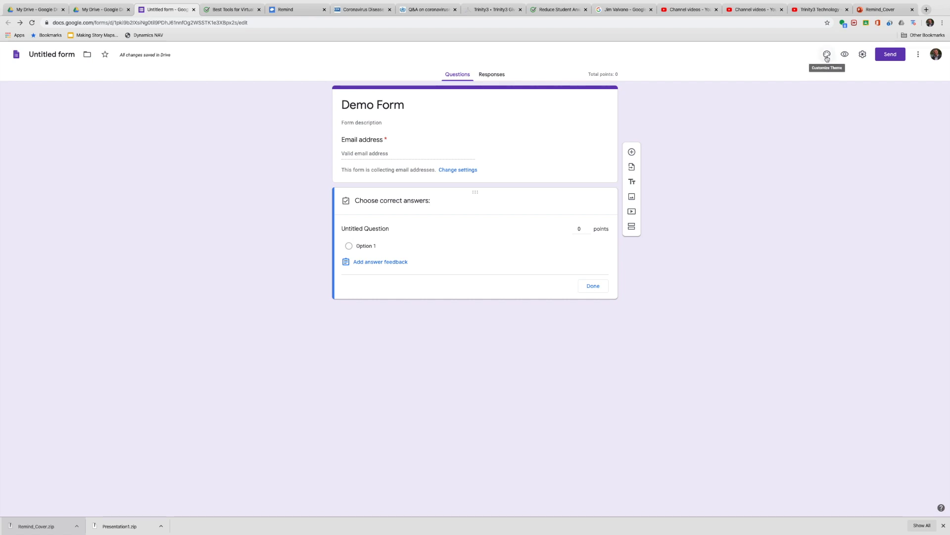
Customize the form's theme with the Work and School header image of colorful laboratory flasks.
{"action": "left_click", "coordinate": [828, 55]}
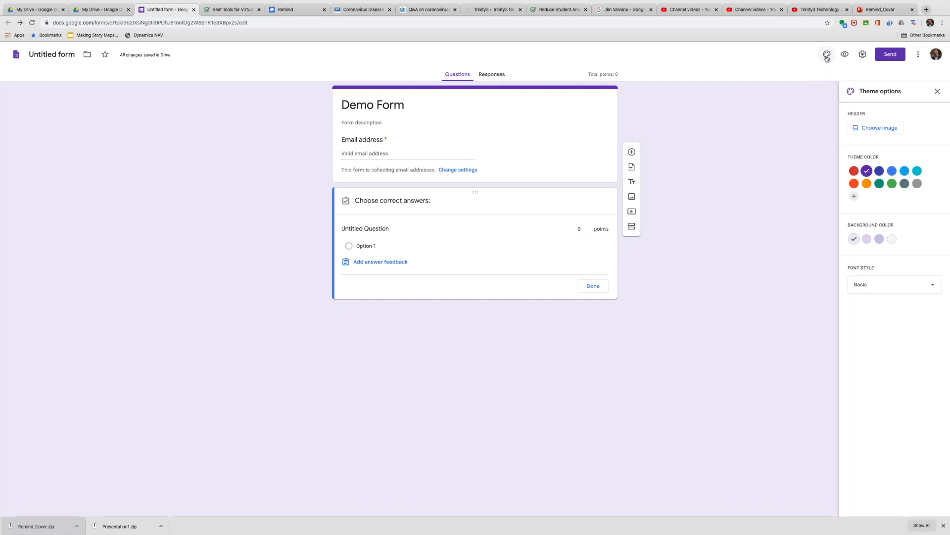
{"action": "left_click", "coordinate": [870, 130]}
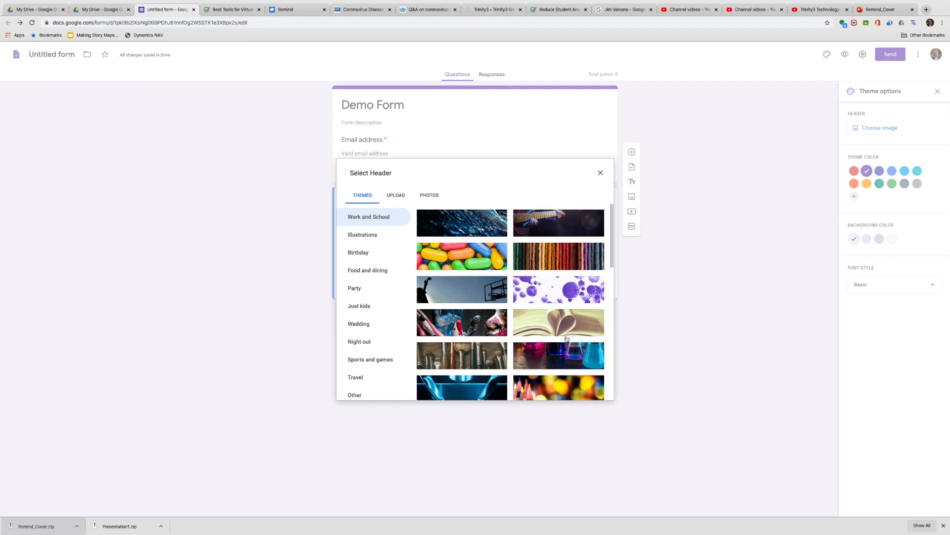
{"action": "scroll", "coordinate": [535, 325], "scroll_direction": "down", "scroll_amount": 1}
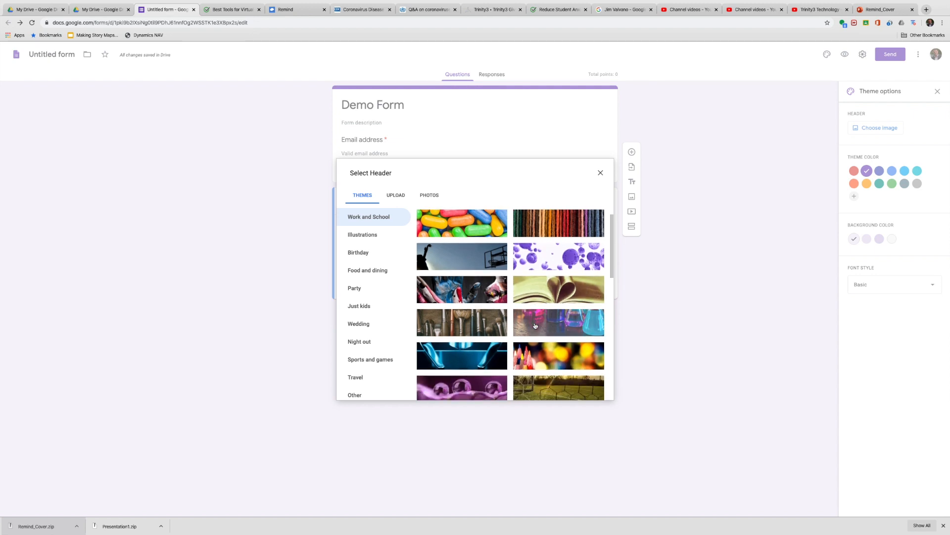
{"action": "left_click", "coordinate": [535, 325]}
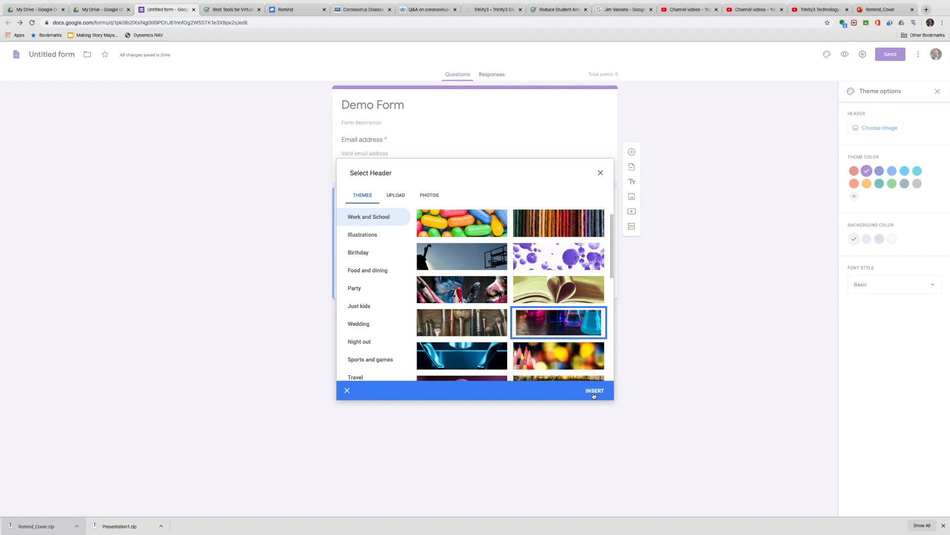
{"action": "left_click", "coordinate": [594, 391]}
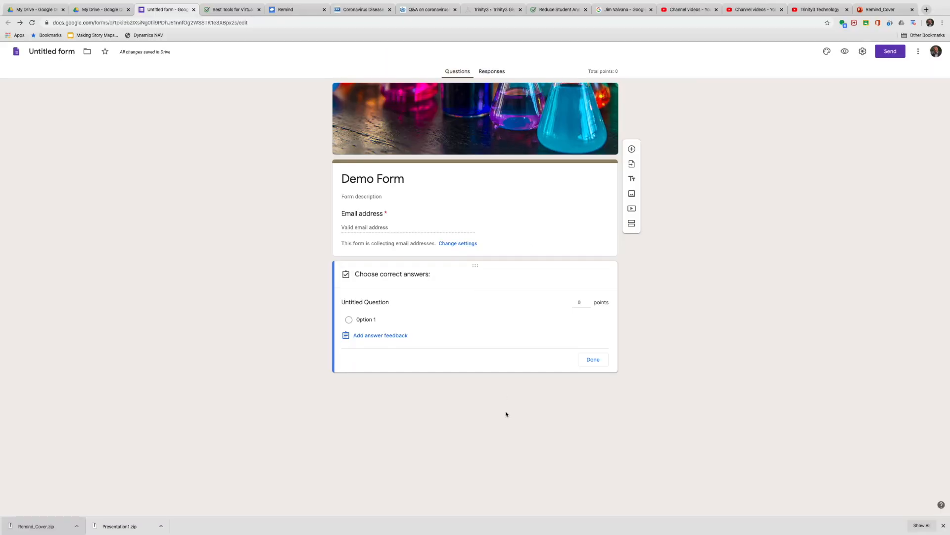
Examine the email and link options for sending the form, close them unsent, and view the form's responses.
{"action": "left_click", "coordinate": [887, 60]}
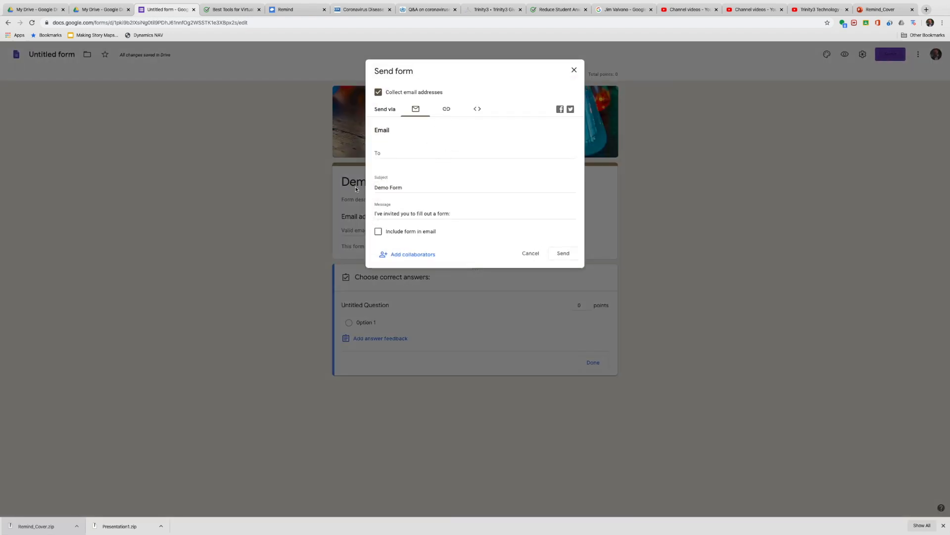
{"action": "left_click", "coordinate": [401, 150]}
{"action": "left_click", "coordinate": [447, 111]}
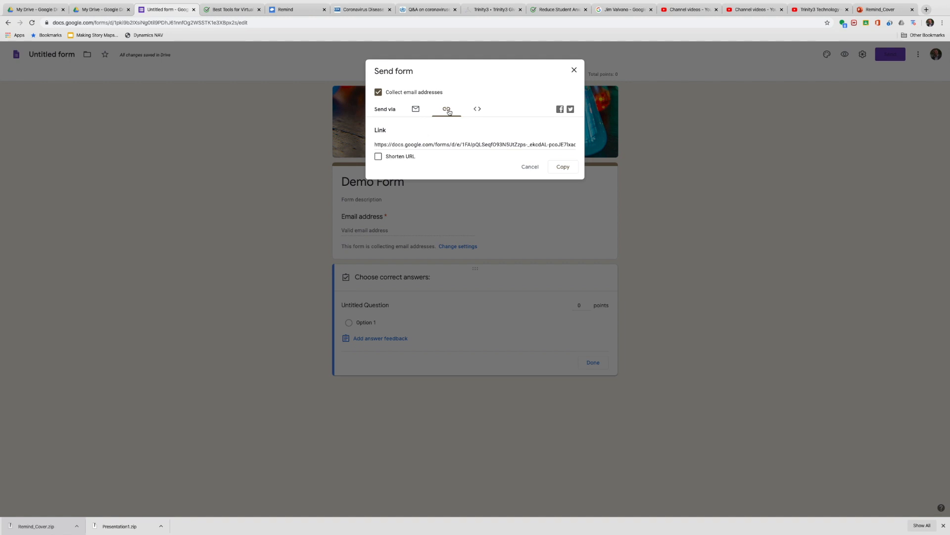
{"action": "left_click", "coordinate": [574, 71]}
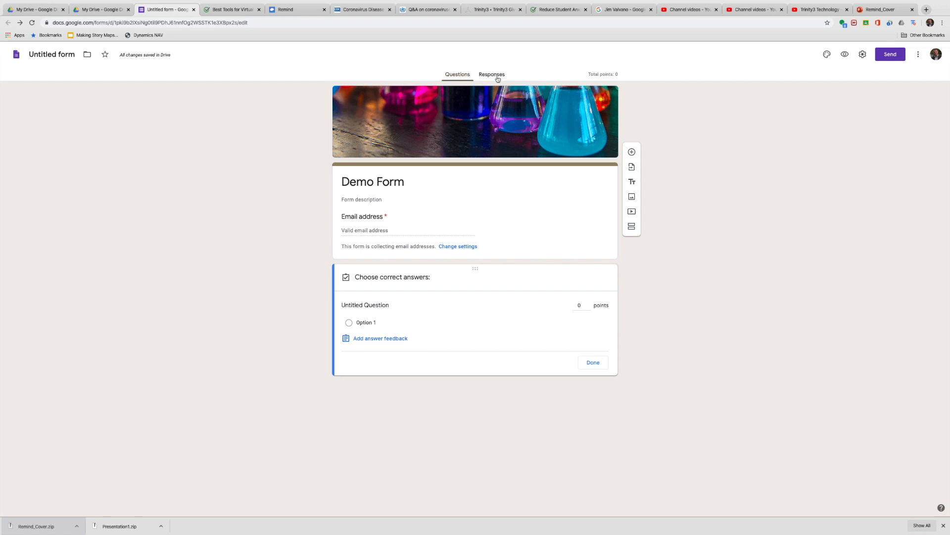
{"action": "left_click", "coordinate": [498, 79]}
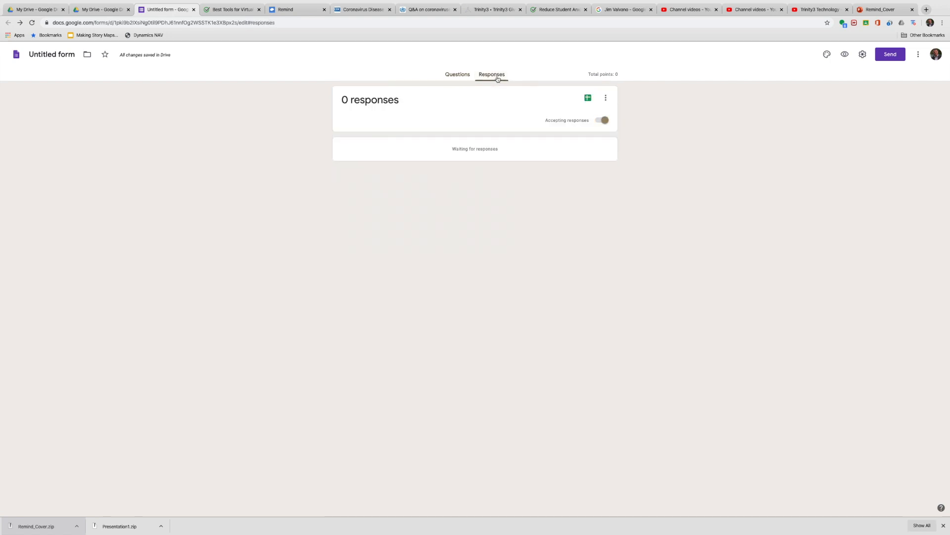